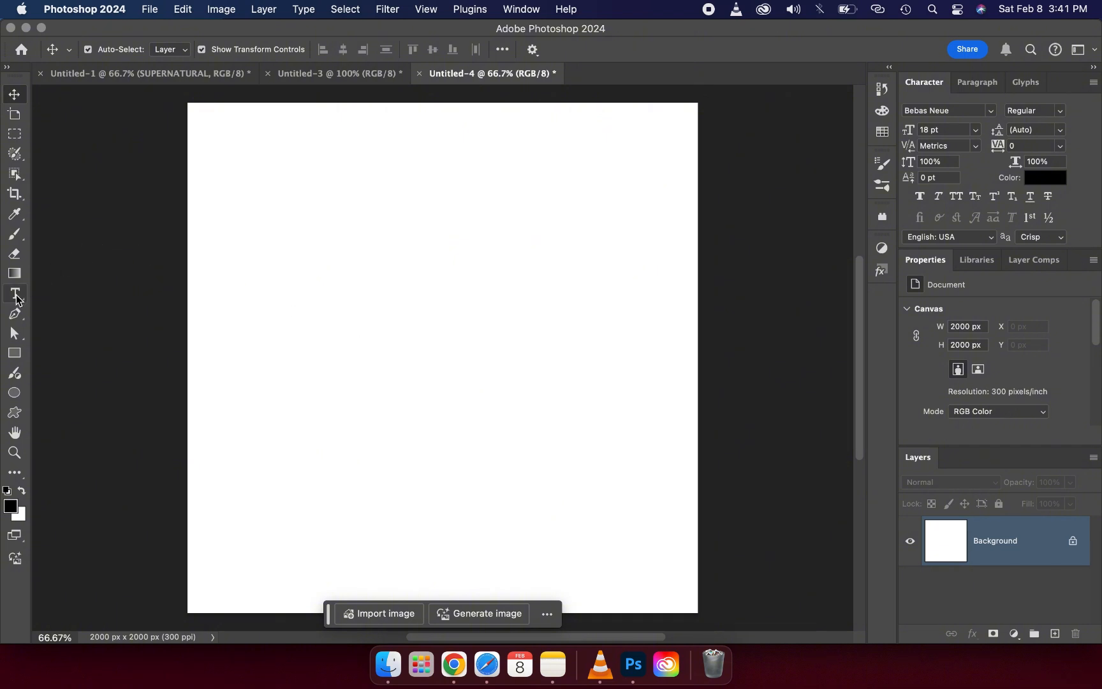
Step: Add a text layer reading SUPERNATURAL in 18 pt Bebas Neue near the middle of the canvas
left_click(16, 295)
left_click(425, 338)
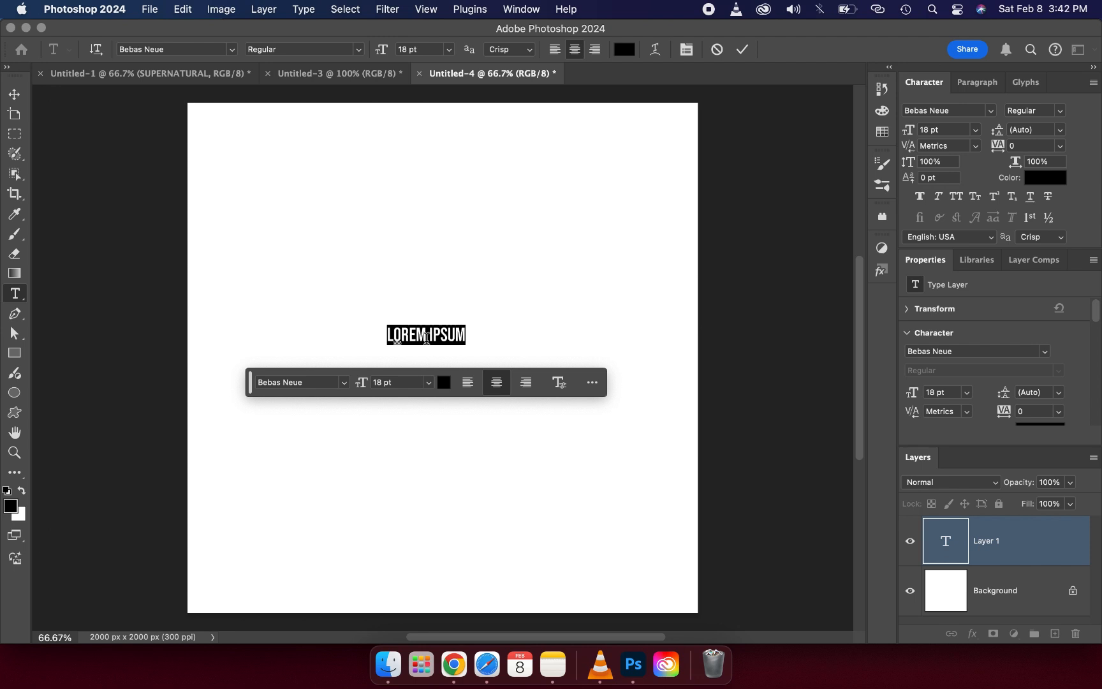
type("SU")
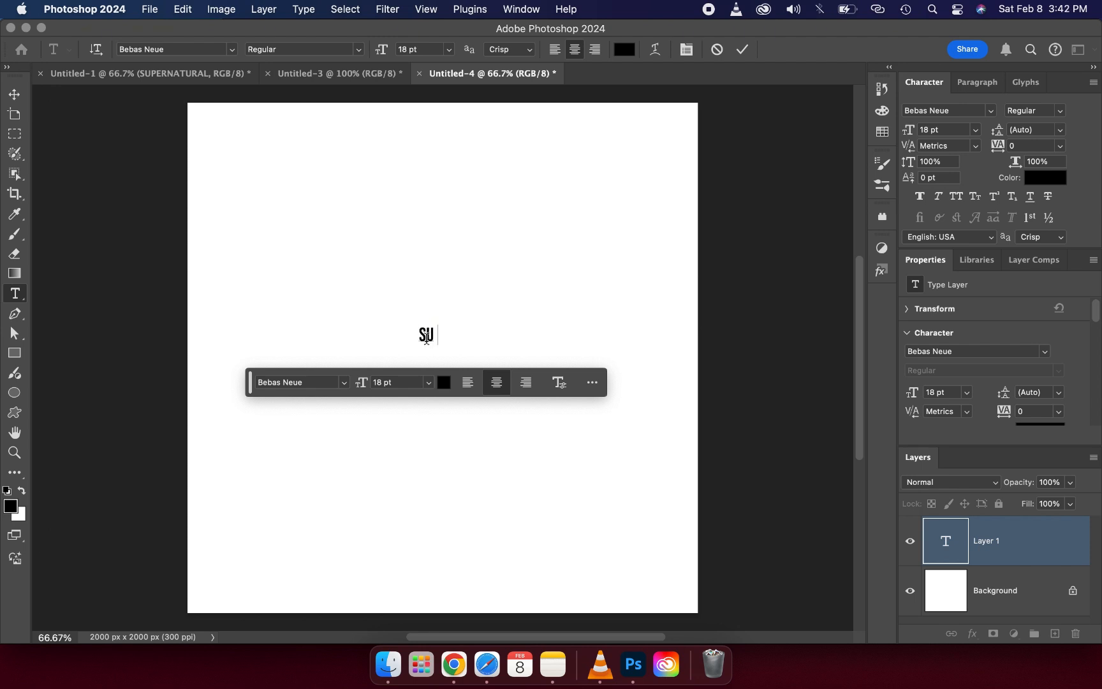
type("PERNATURAL")
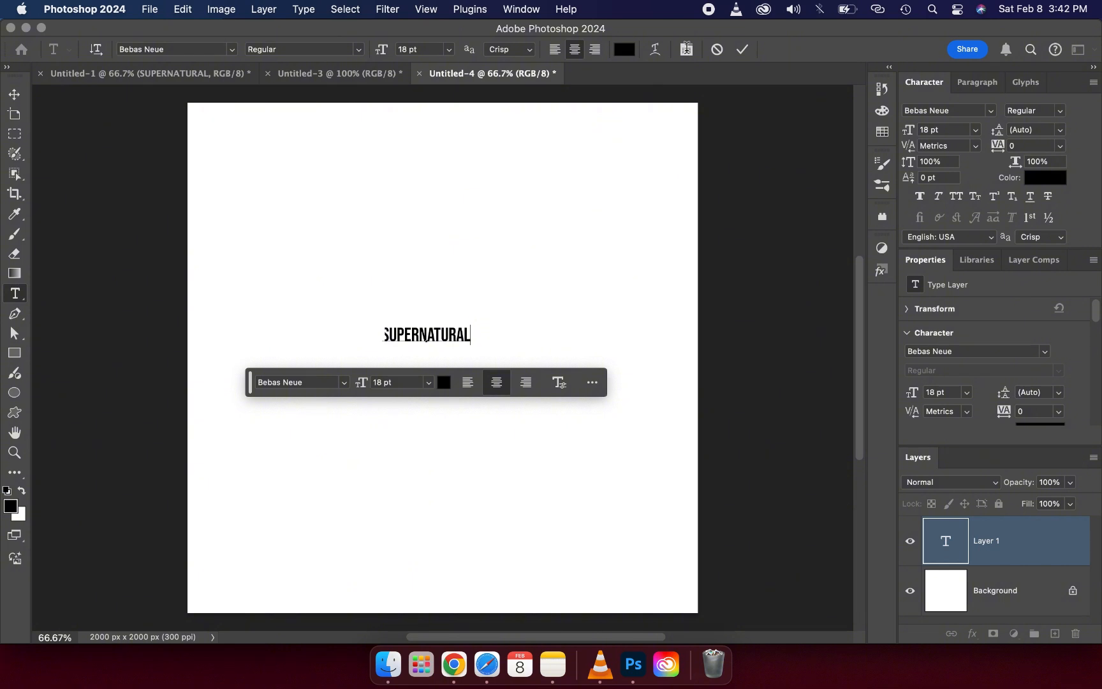
left_click(743, 51)
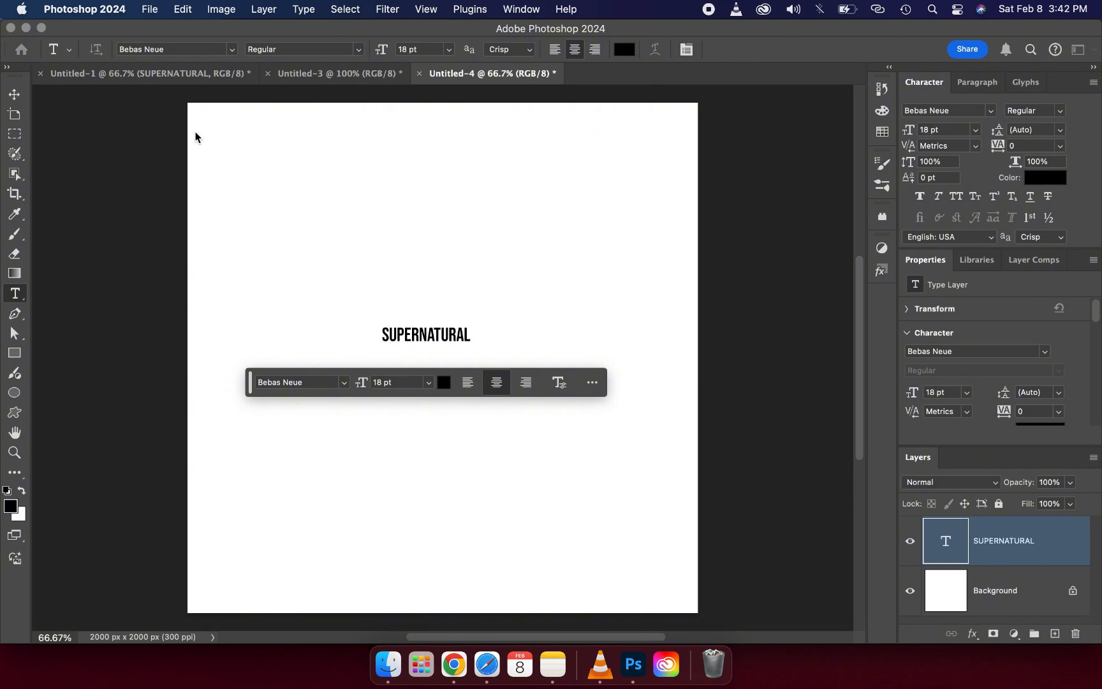
Step: Scale the SUPERNATURAL text up proportionally to about 482%, making it about 1671 px wide
left_click(21, 99)
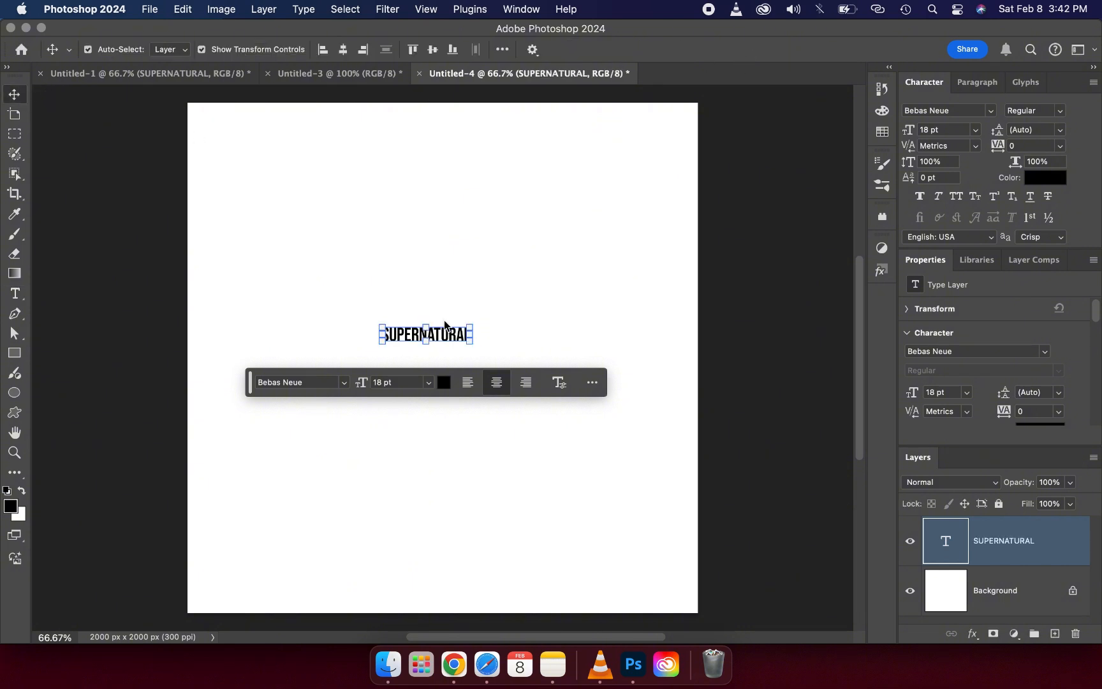
left_click(429, 326)
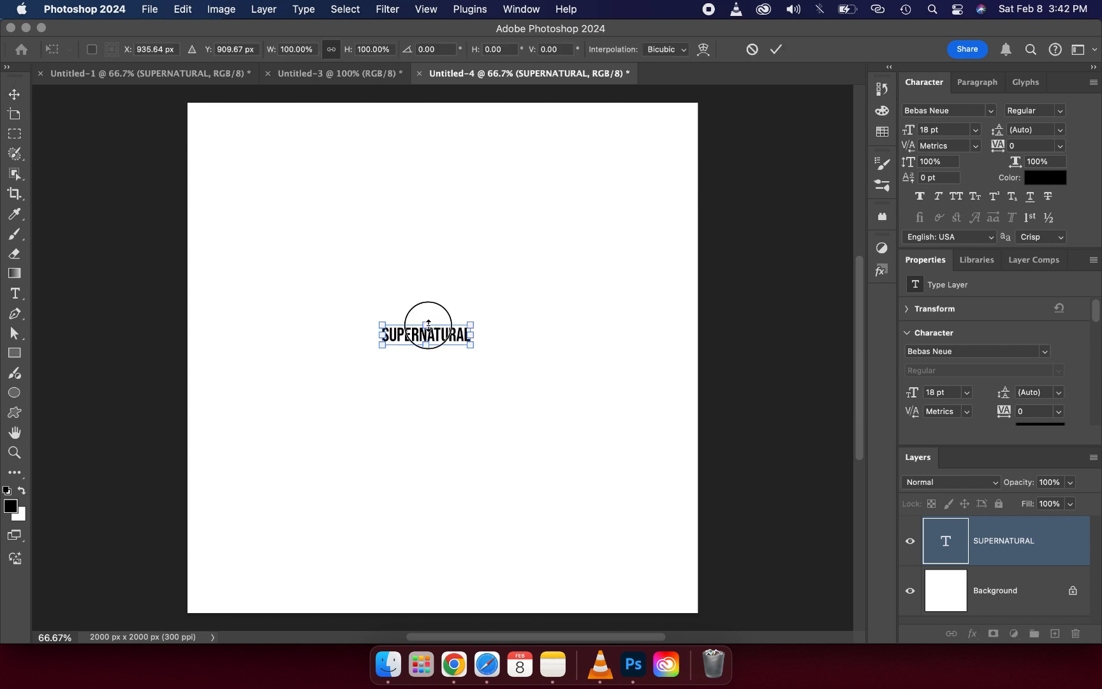
left_click_drag(428, 324, 447, 252)
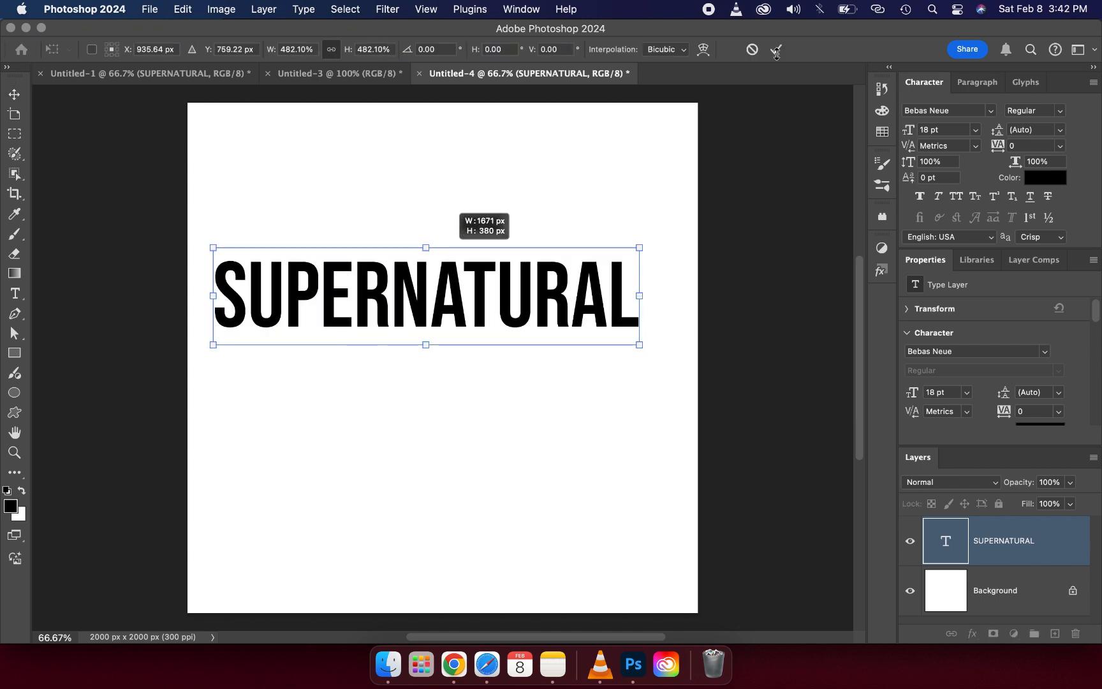
left_click(777, 51)
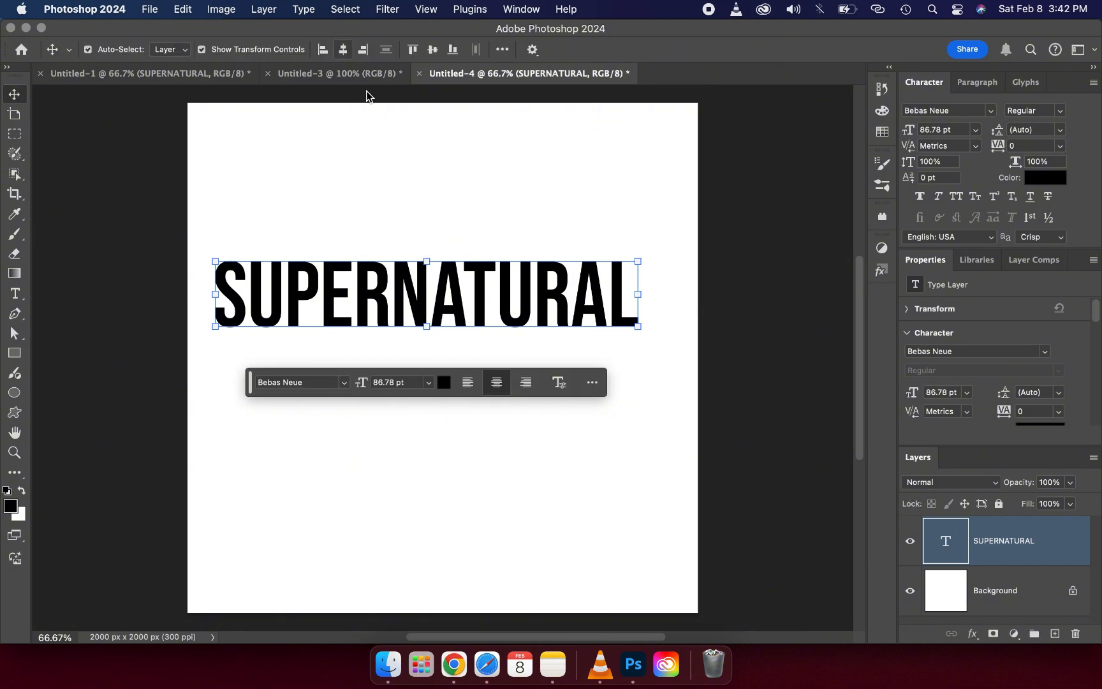
Step: Center the text horizontally and vertically, with the alignment reference set to Canvas
left_click(343, 51)
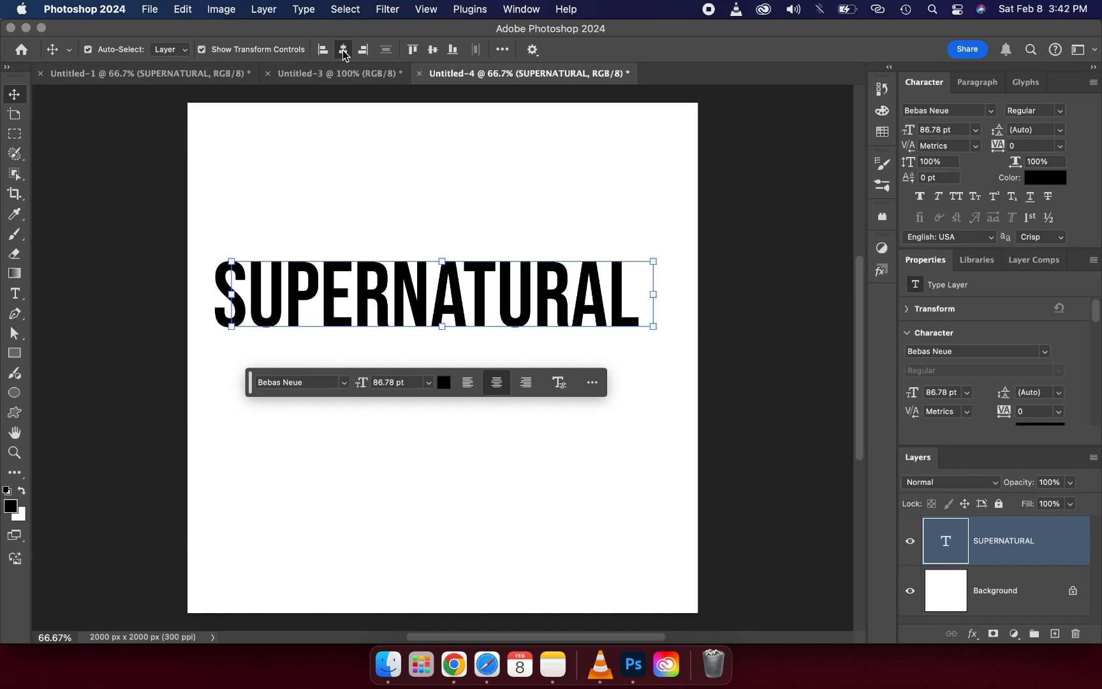
left_click(434, 51)
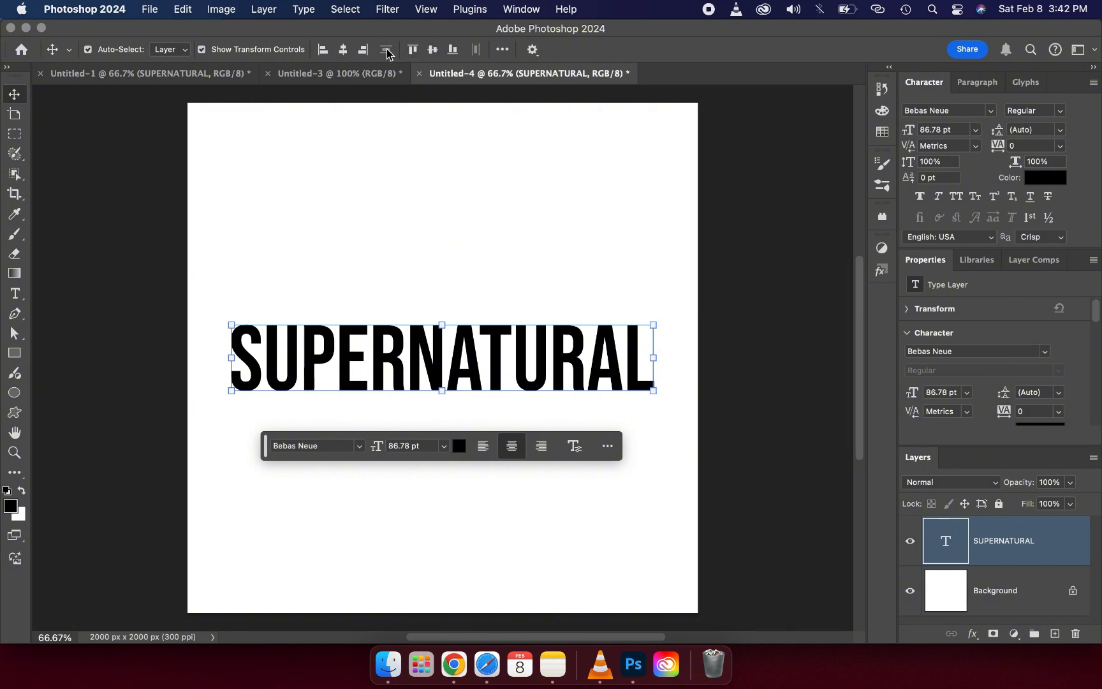
left_click(503, 51)
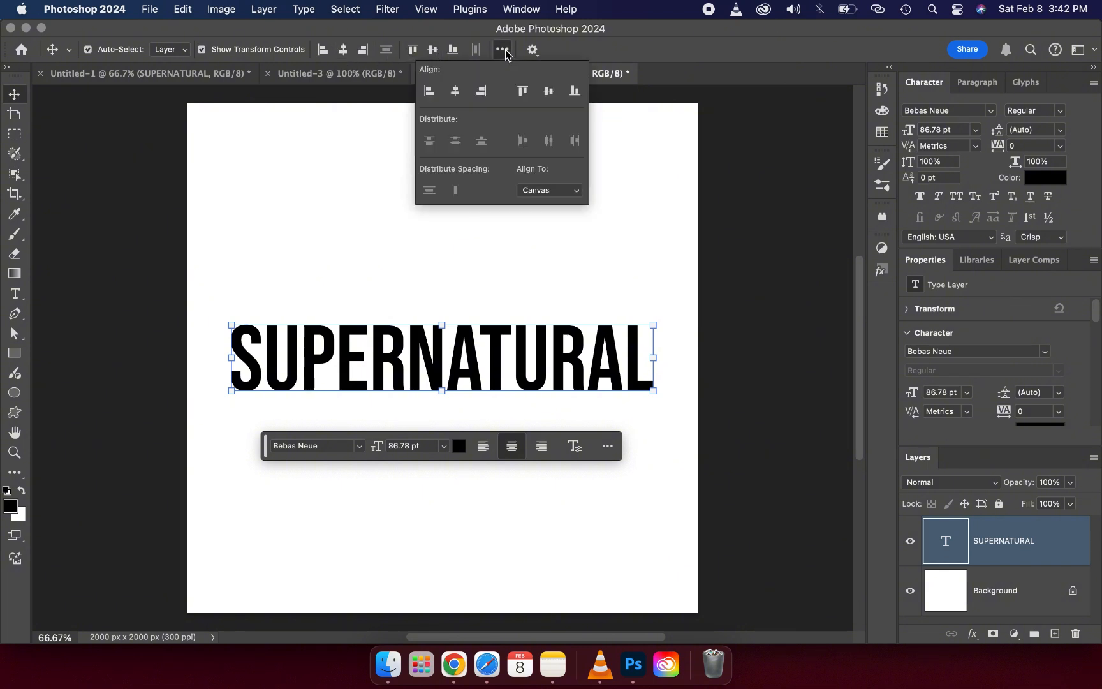
left_click(557, 191)
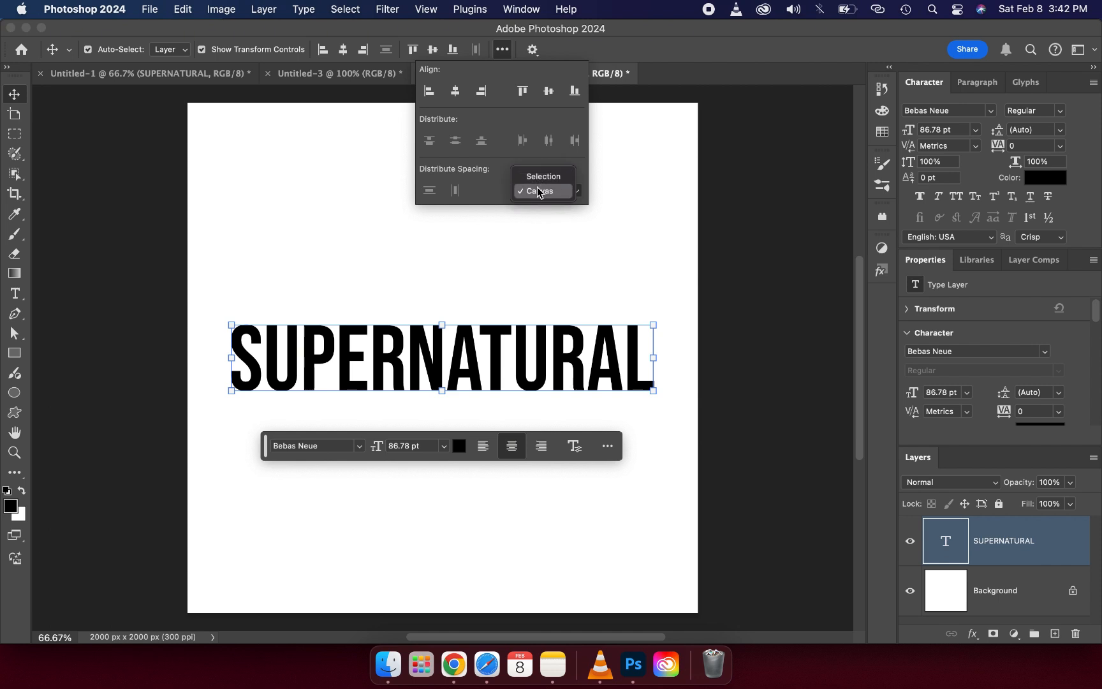
left_click(539, 191)
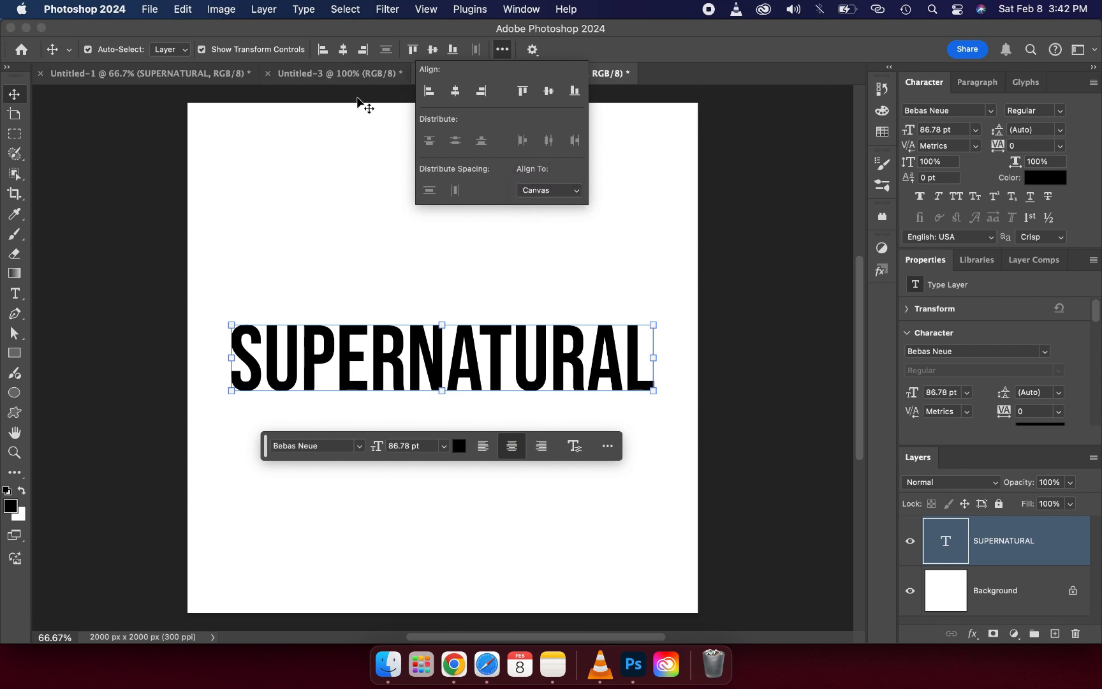
left_click(359, 103)
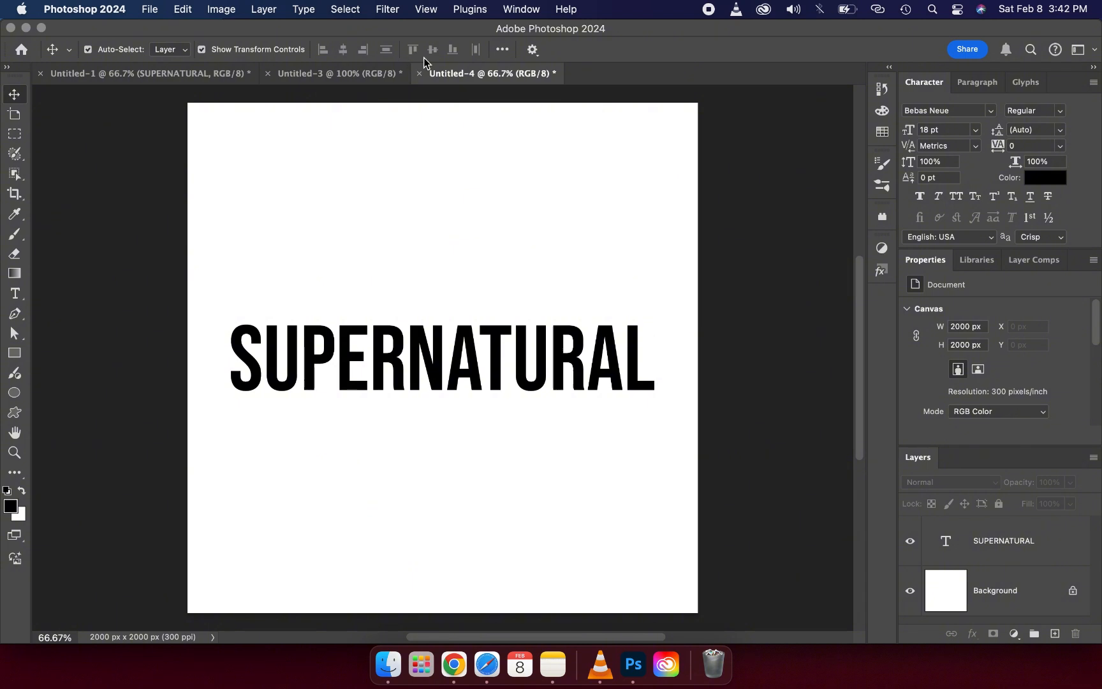
Step: Convert the SUPERNATURAL text layer to a shape
left_click(1046, 547)
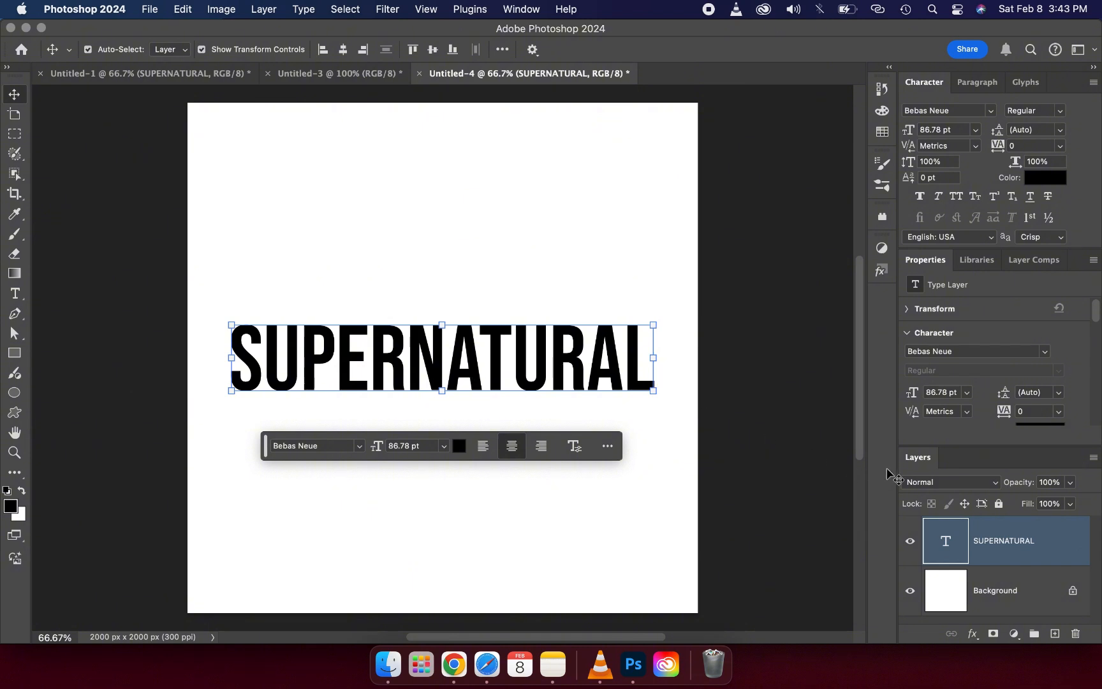
right_click(991, 539)
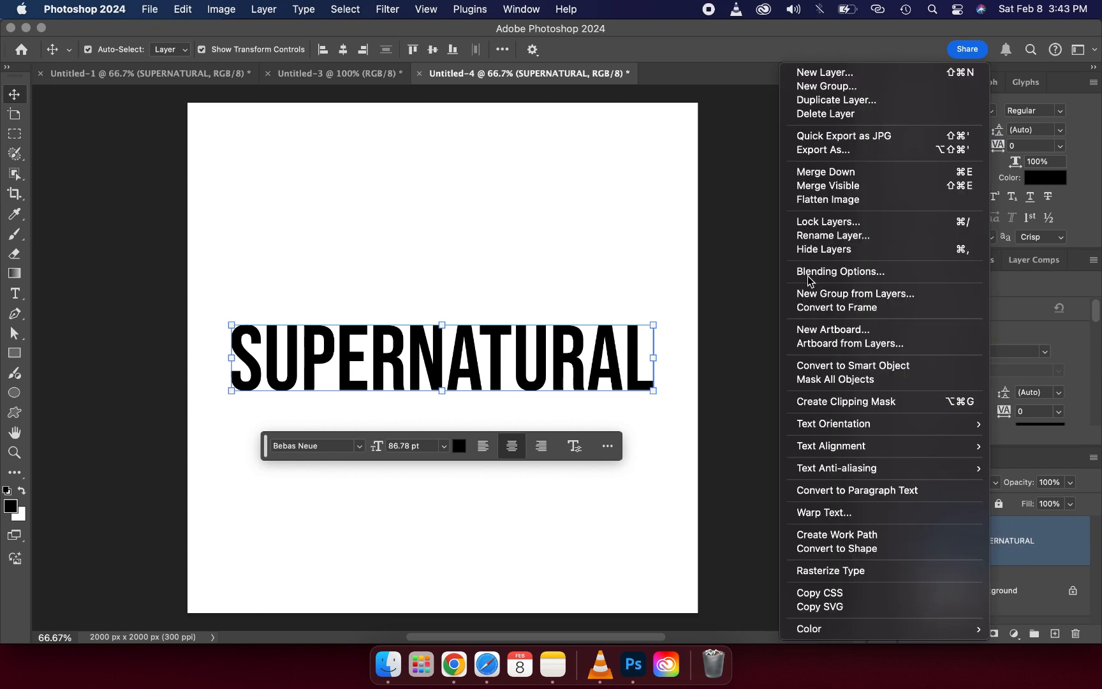
left_click(826, 553)
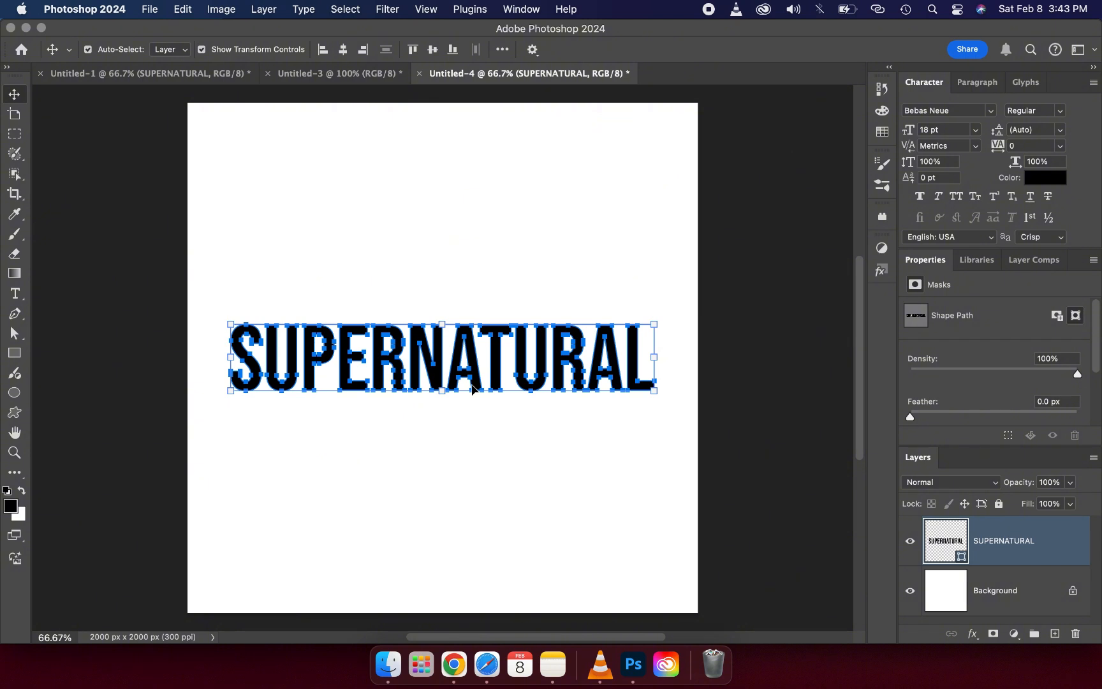
Step: With the Direct Selection tool, extend the top arm of the E rightward until it joins the R
left_click(15, 336)
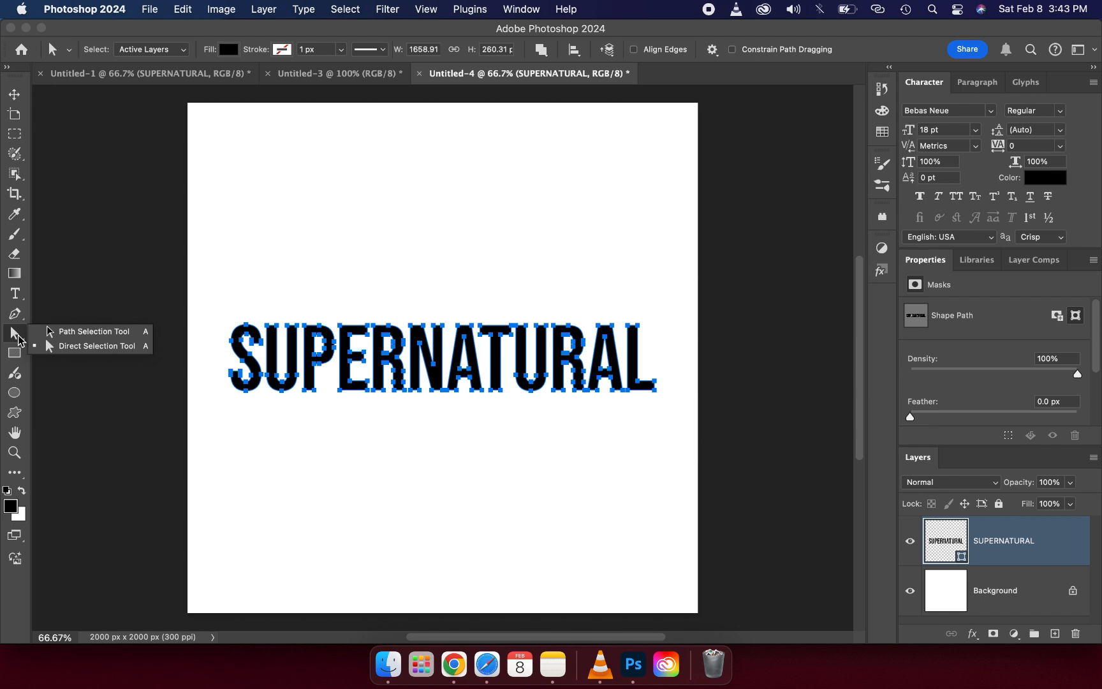
left_click(69, 348)
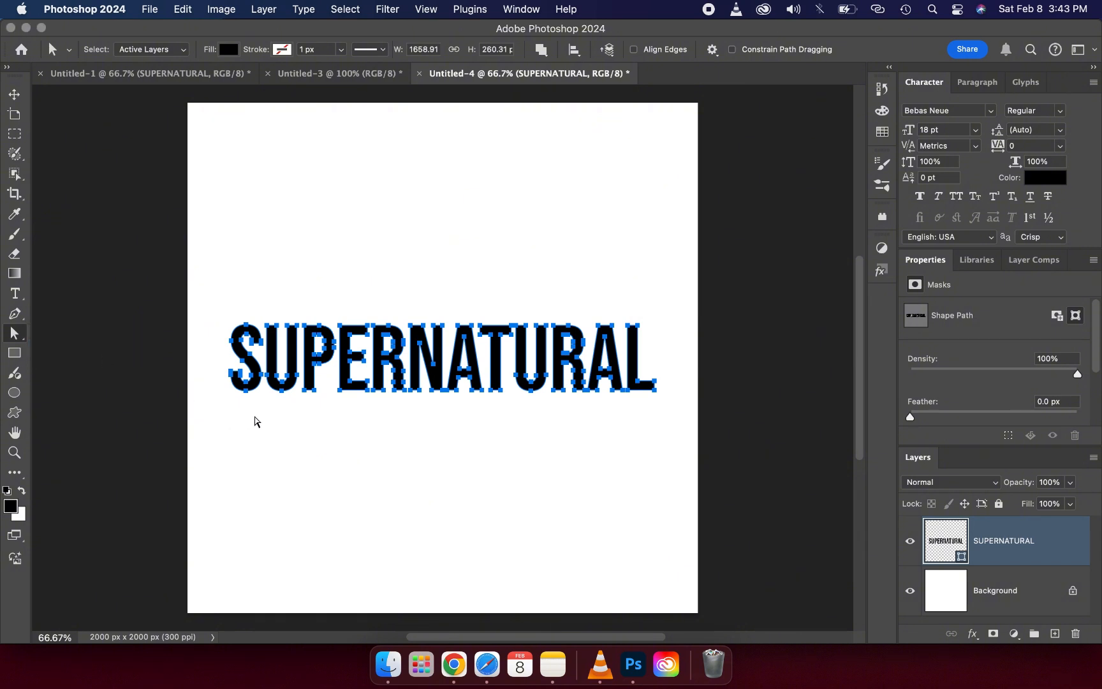
left_click(339, 416)
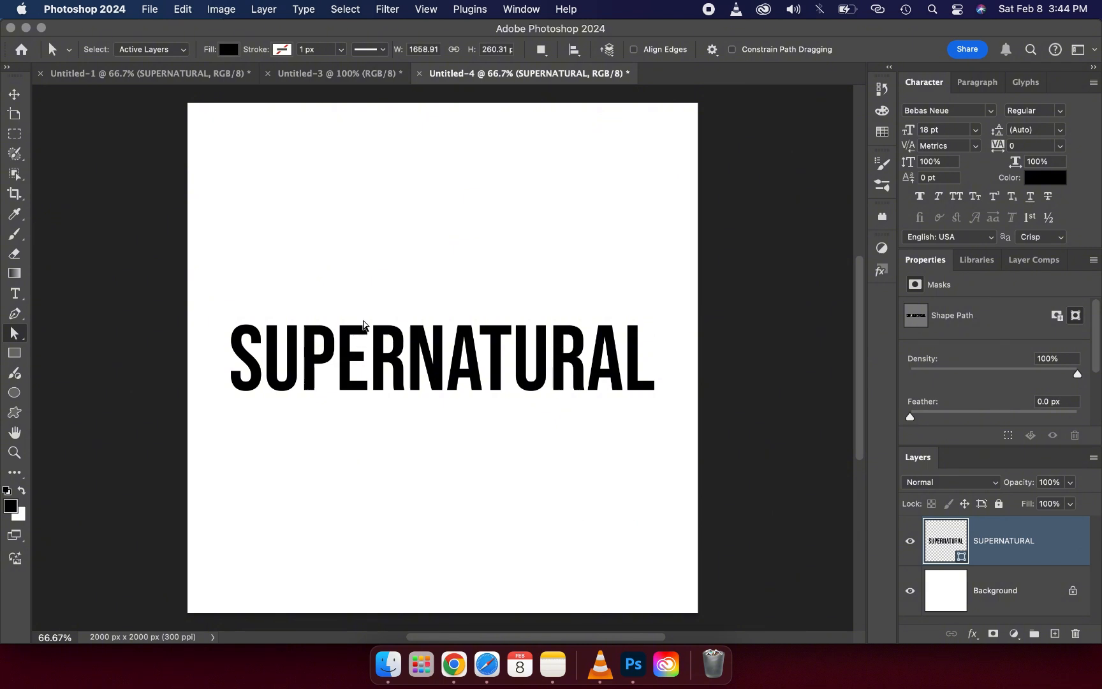
left_click_drag(364, 325, 368, 344)
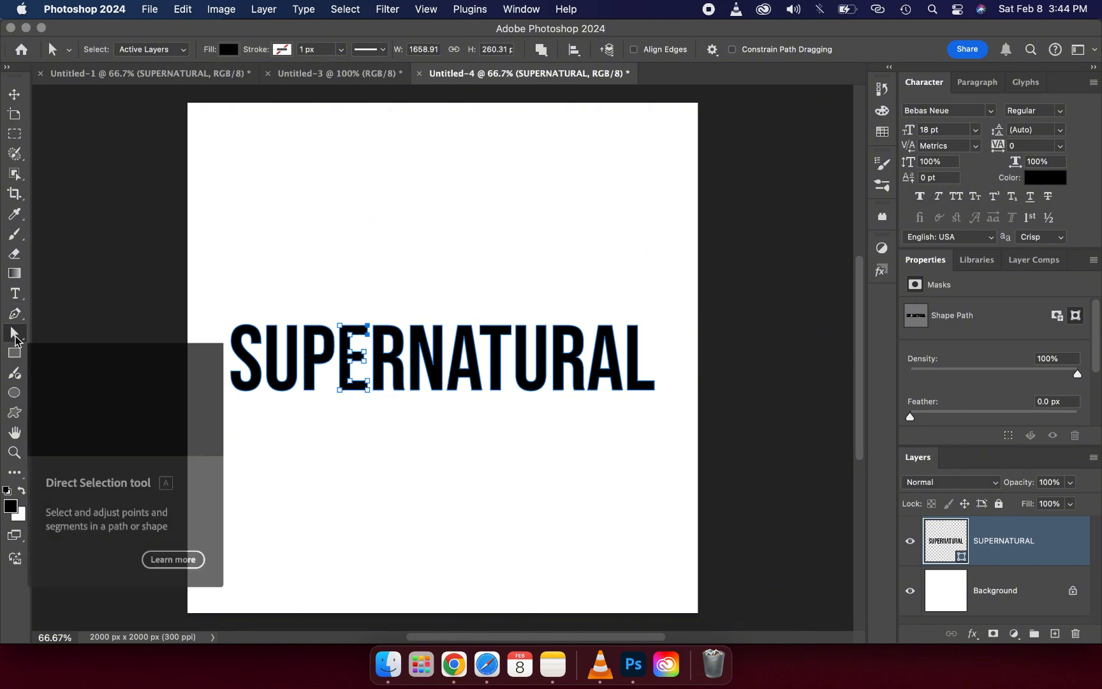
left_click(367, 326)
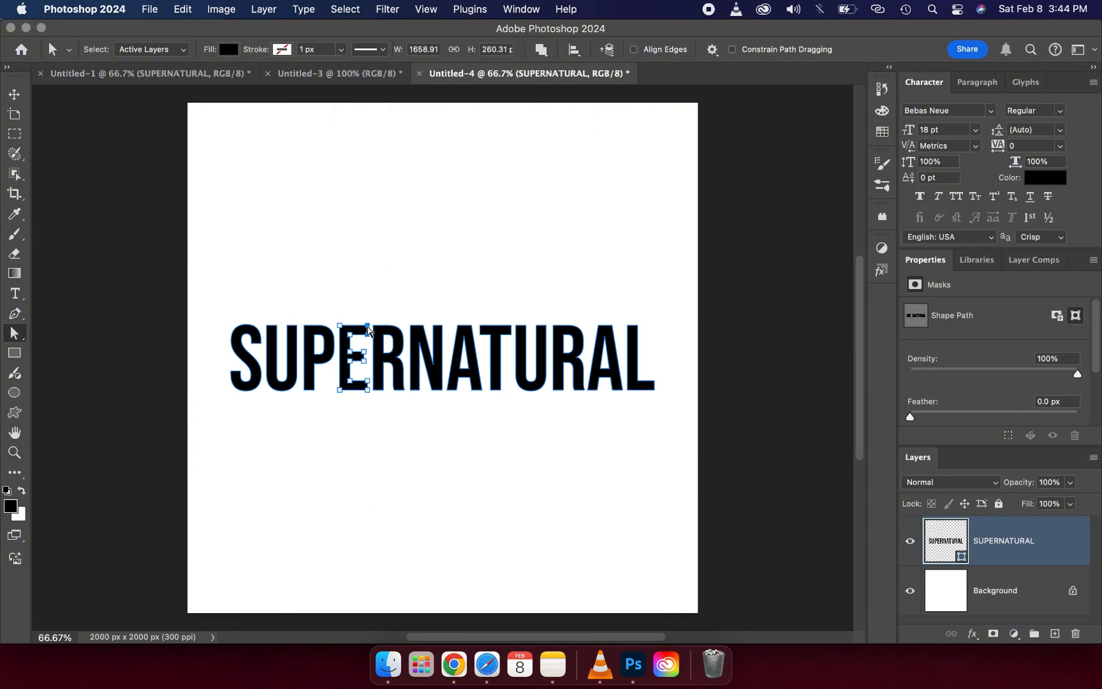
left_click_drag(368, 329, 380, 329)
left_click(364, 301)
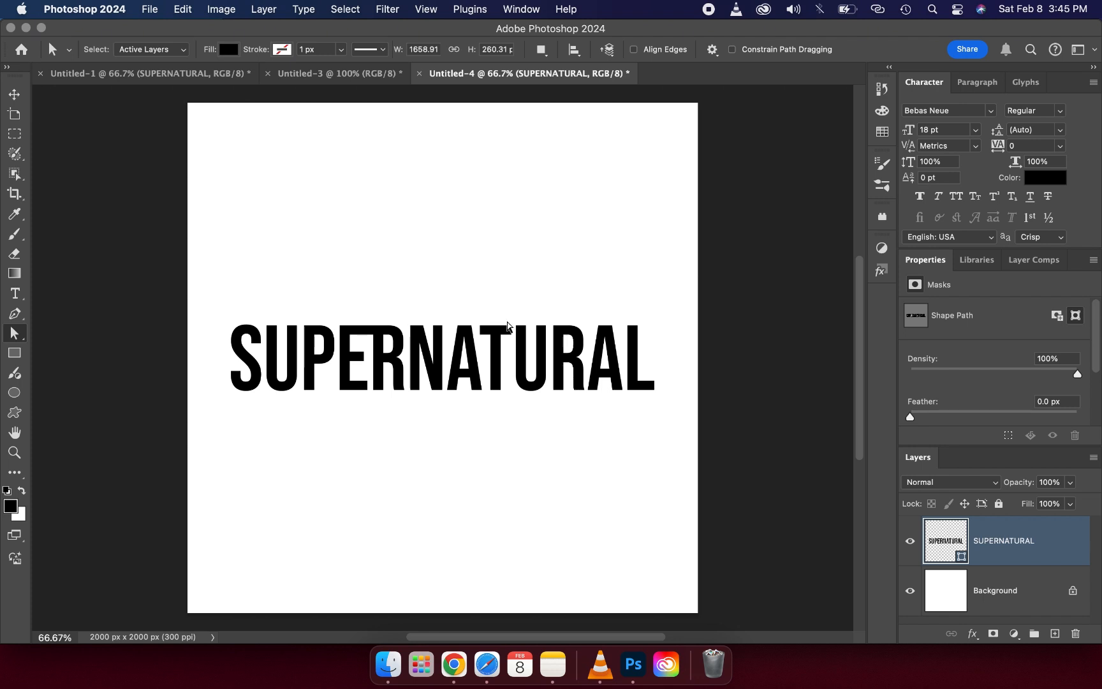
Step: Extend the right end of the T's crossbar until it joins the neighbouring U
left_click(507, 326)
left_click_drag(508, 325, 516, 347)
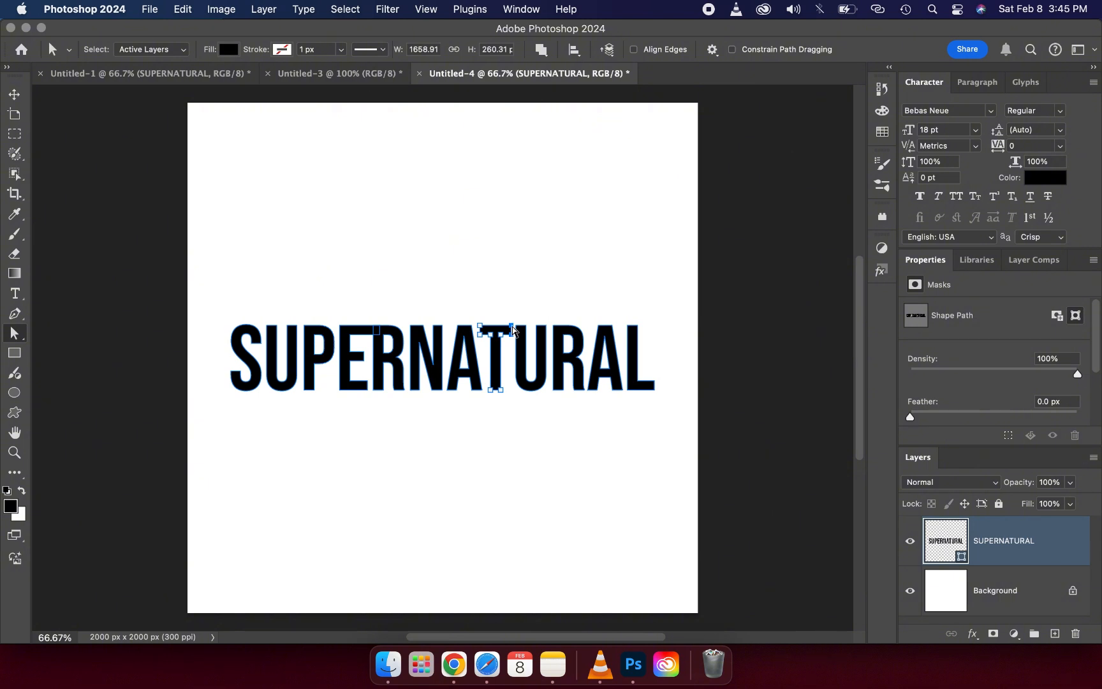
left_click(512, 329)
left_click_drag(513, 329, 523, 326)
left_click(466, 305)
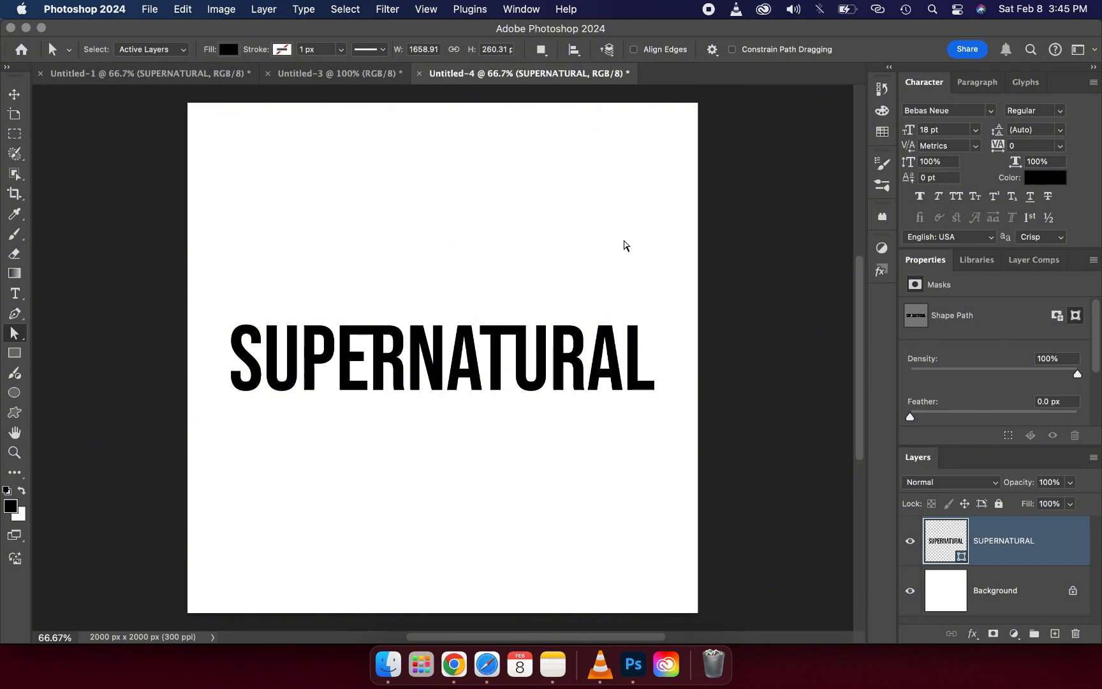
Step: Stretch the L's stem far above the word and the P's stem far below it, making the shape about 1335 px high
left_click(623, 326)
left_click_drag(623, 325, 629, 195)
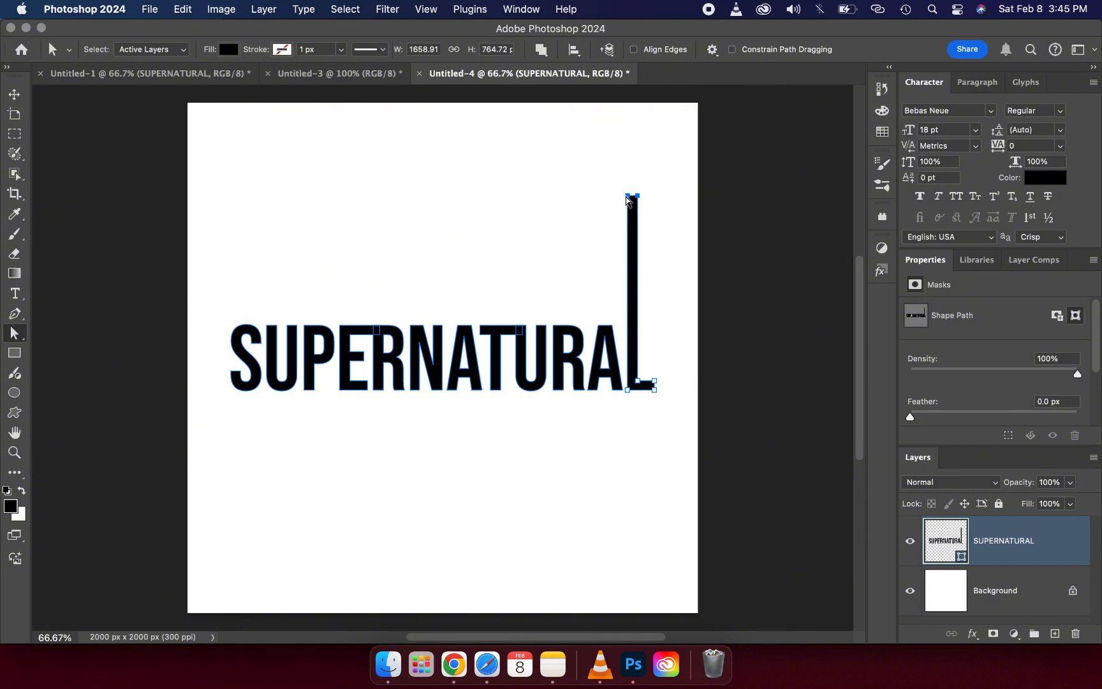
left_click(571, 228)
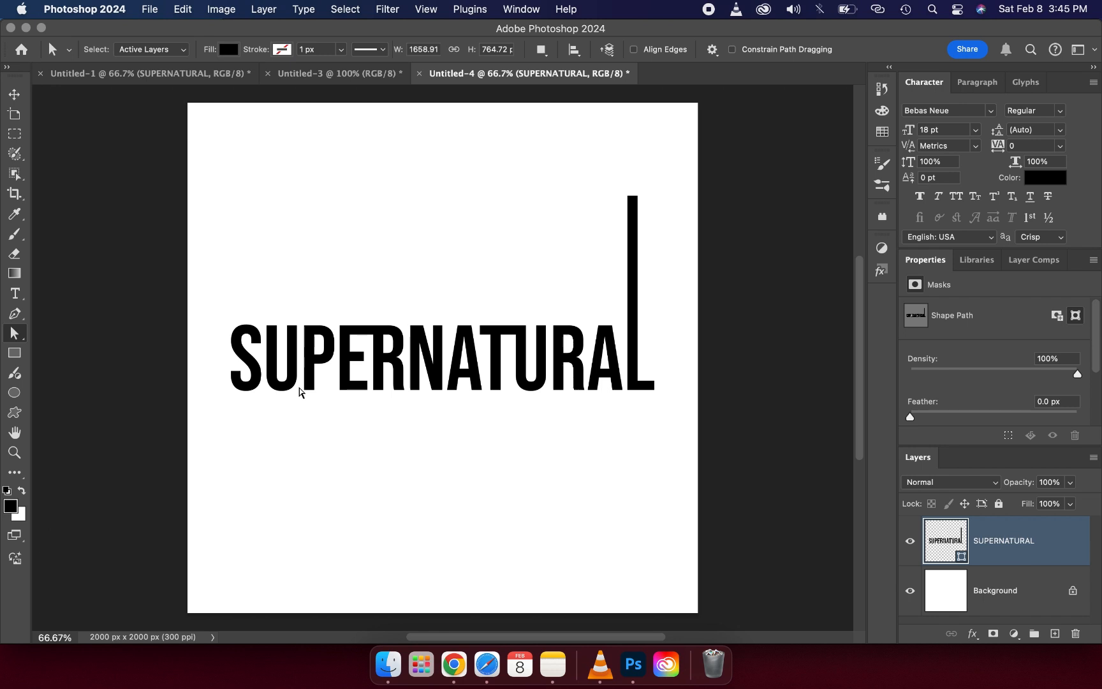
left_click_drag(298, 388, 314, 539)
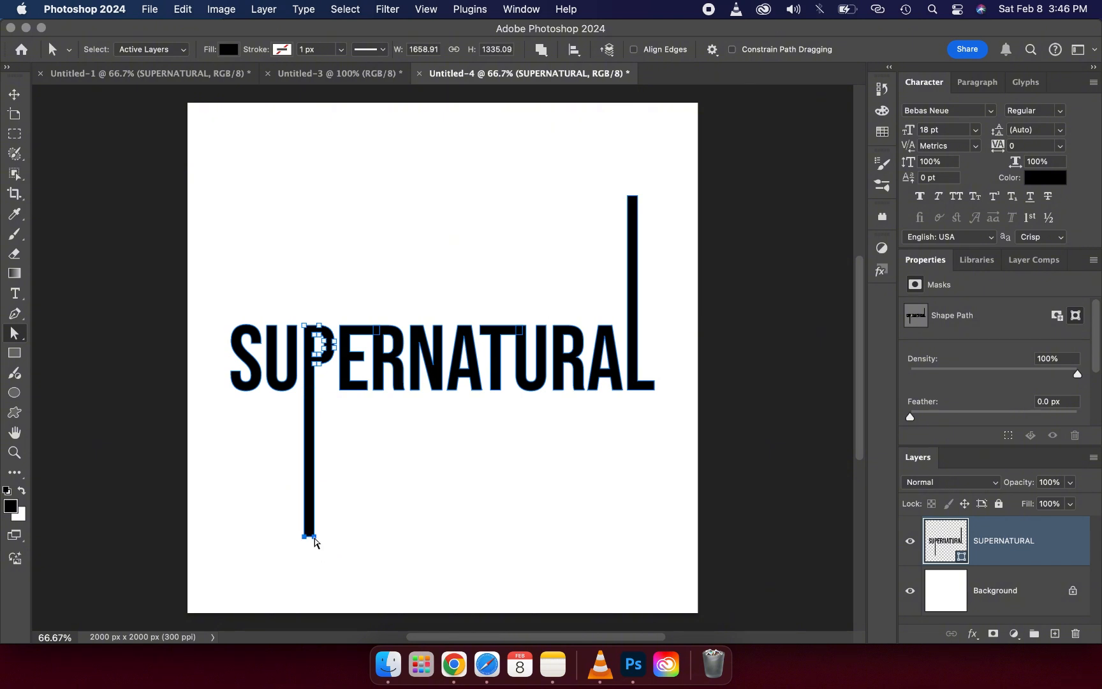
left_click(410, 482)
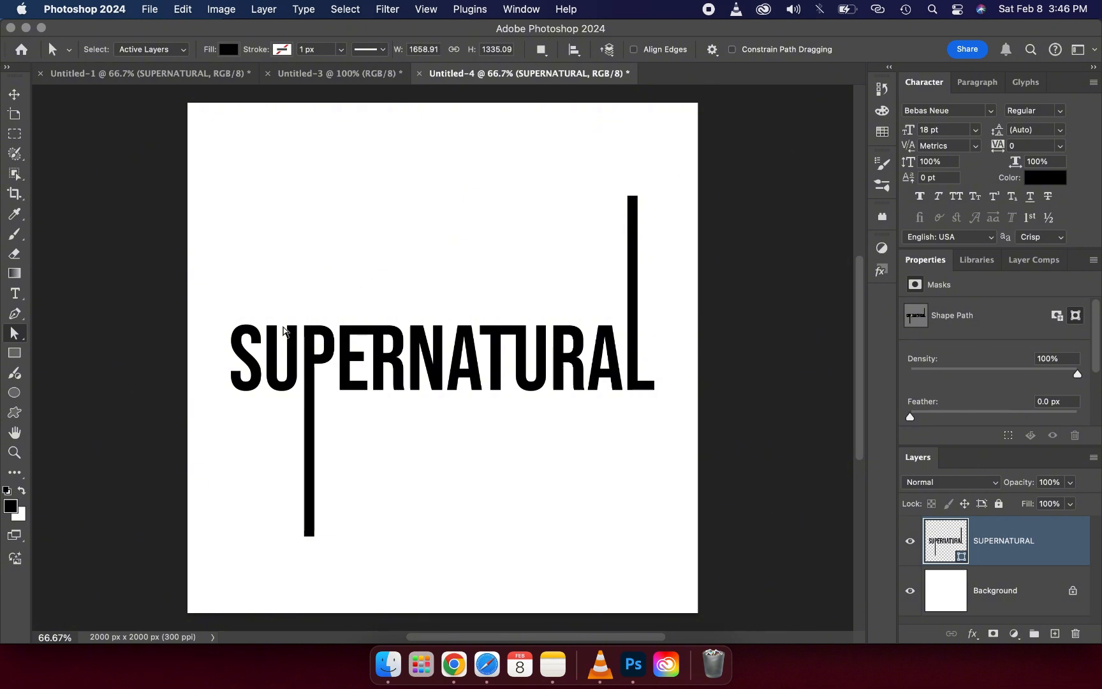
Step: Try stretching the right stem of the first U above the word, and undo the stretch
left_click_drag(282, 322, 310, 234)
left_click(387, 279)
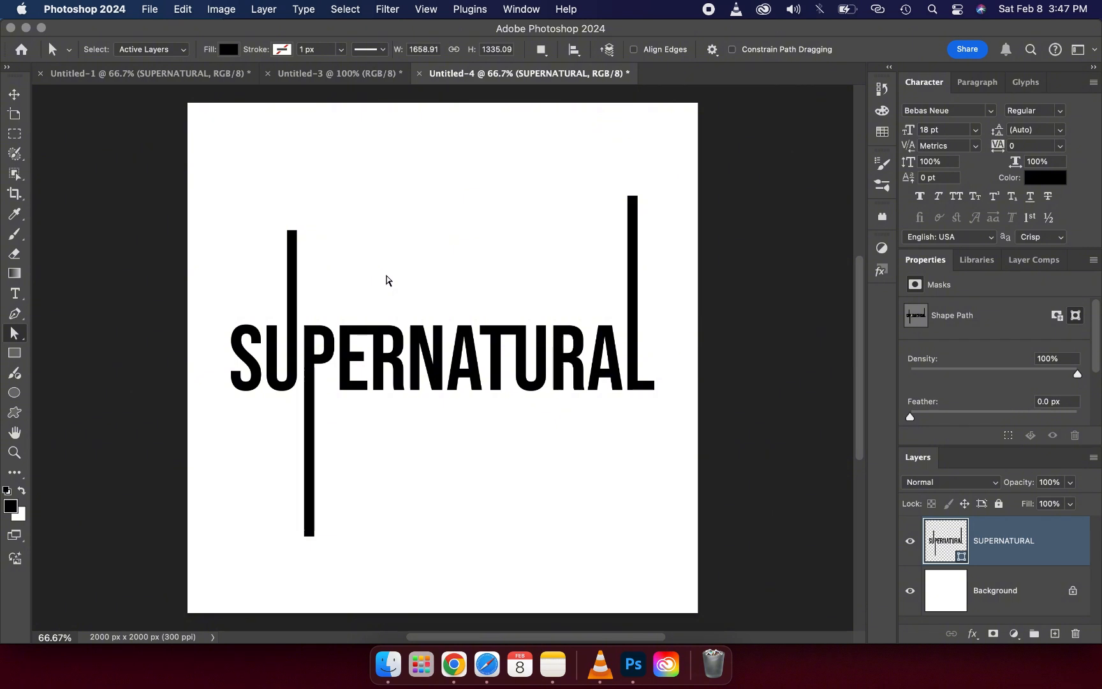
key("super+z")
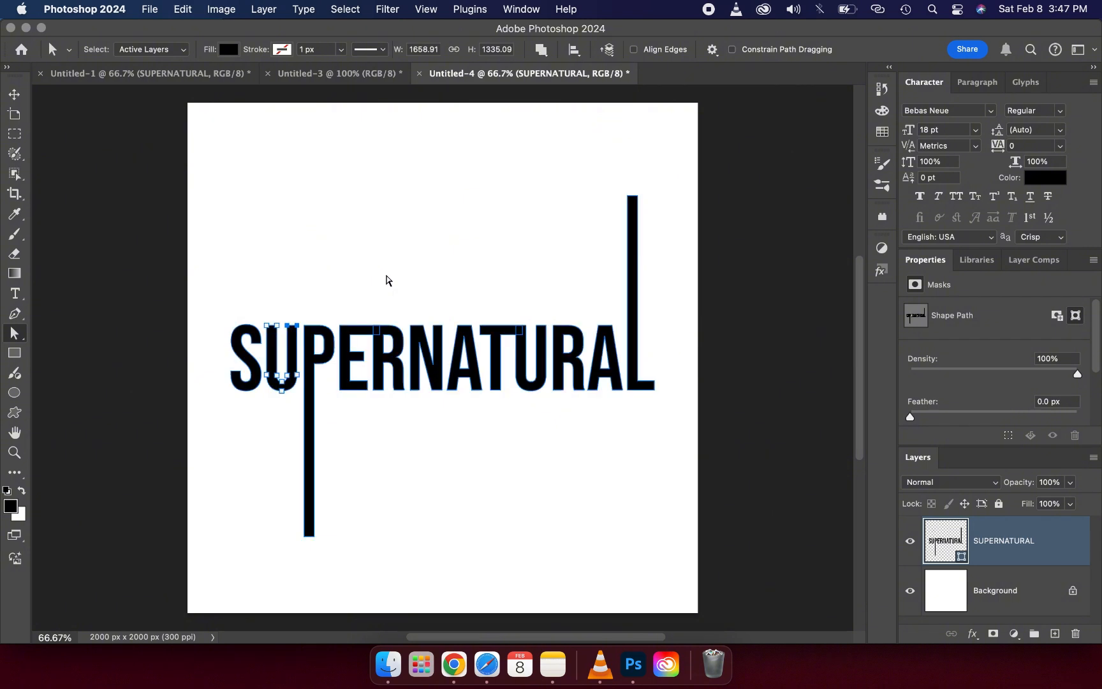
left_click(386, 280)
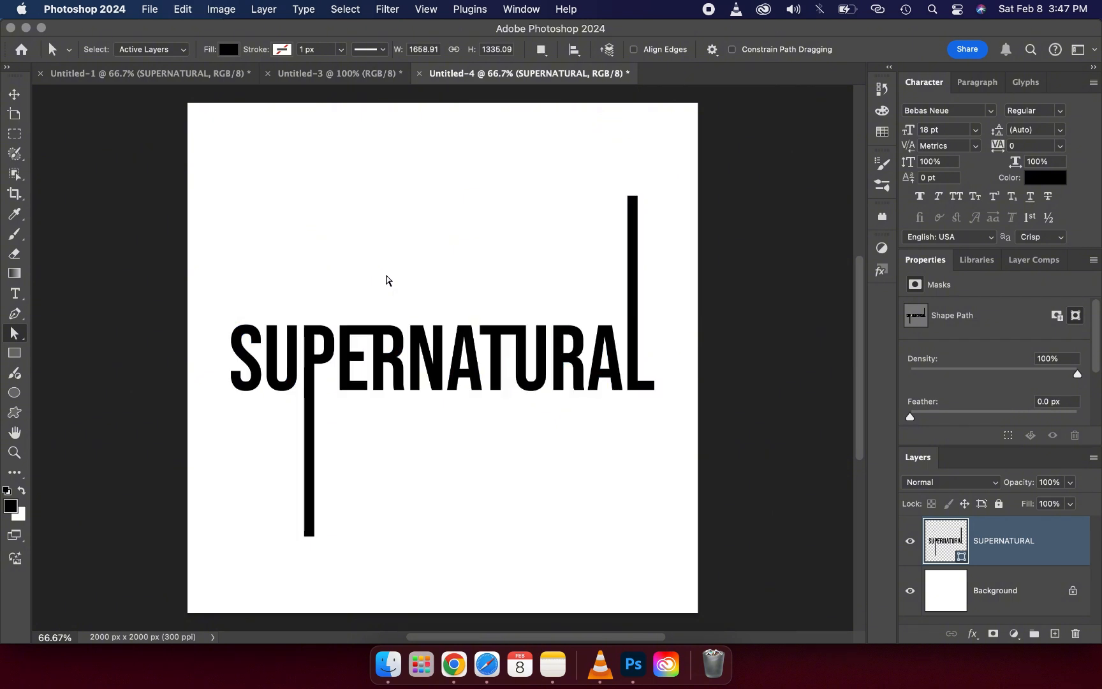